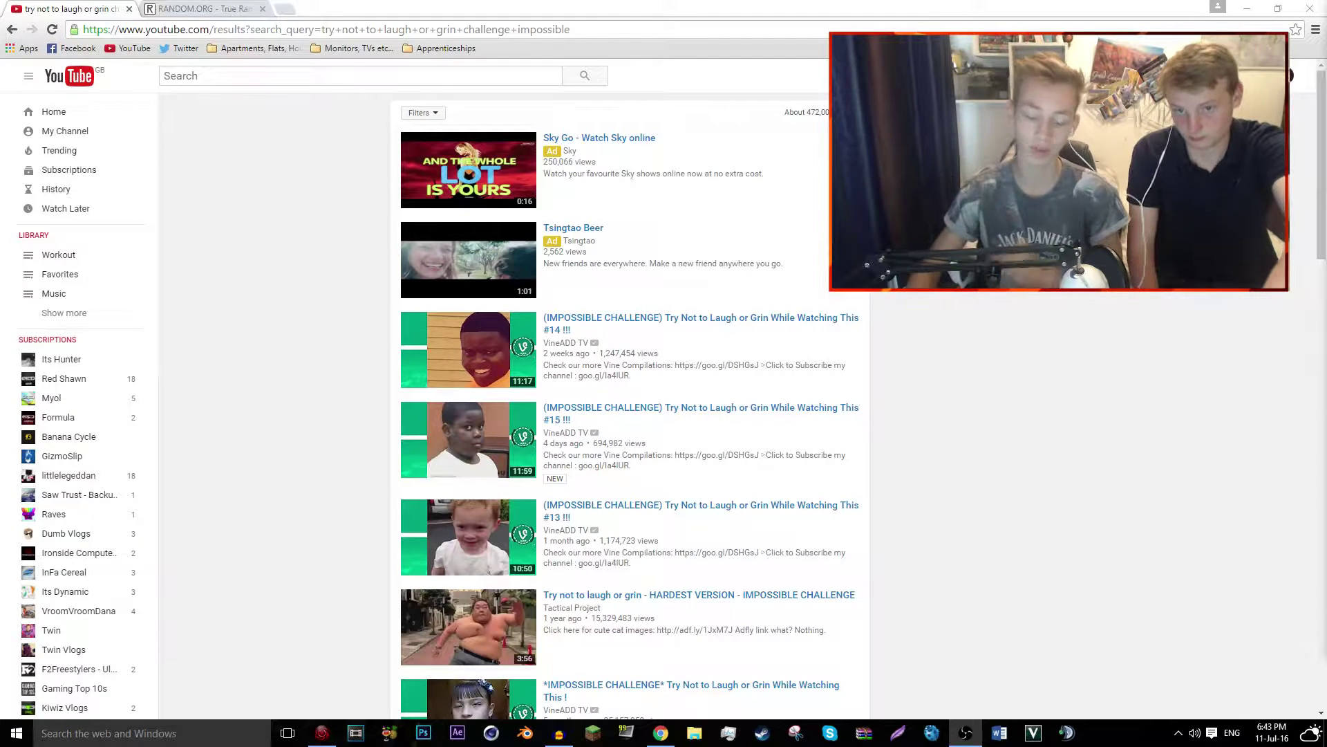
- Bring up the RANDOM.ORG generator tab, which shows a result of 2
left_click(202, 9)
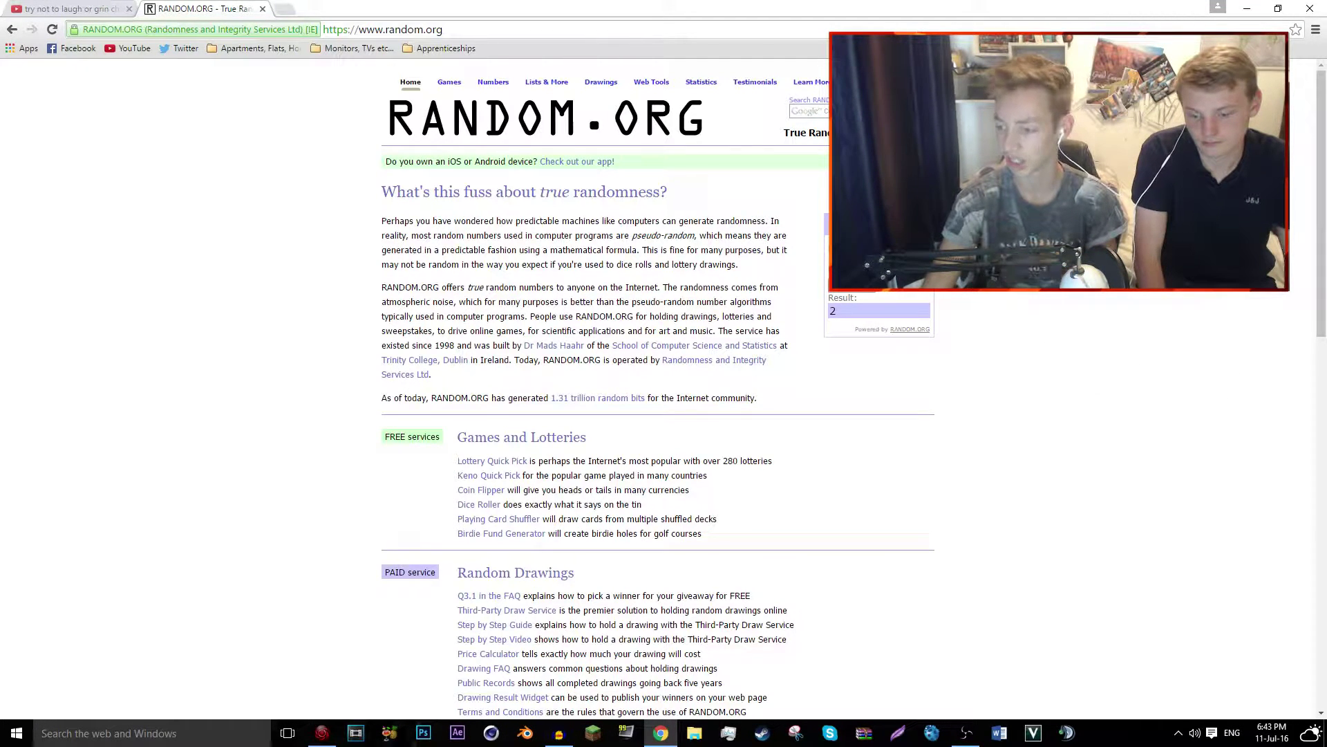
- Draw a 1-to-5 number on RANDOM.ORG and start the HARDEST VERSION video full screen
left_click(965, 733)
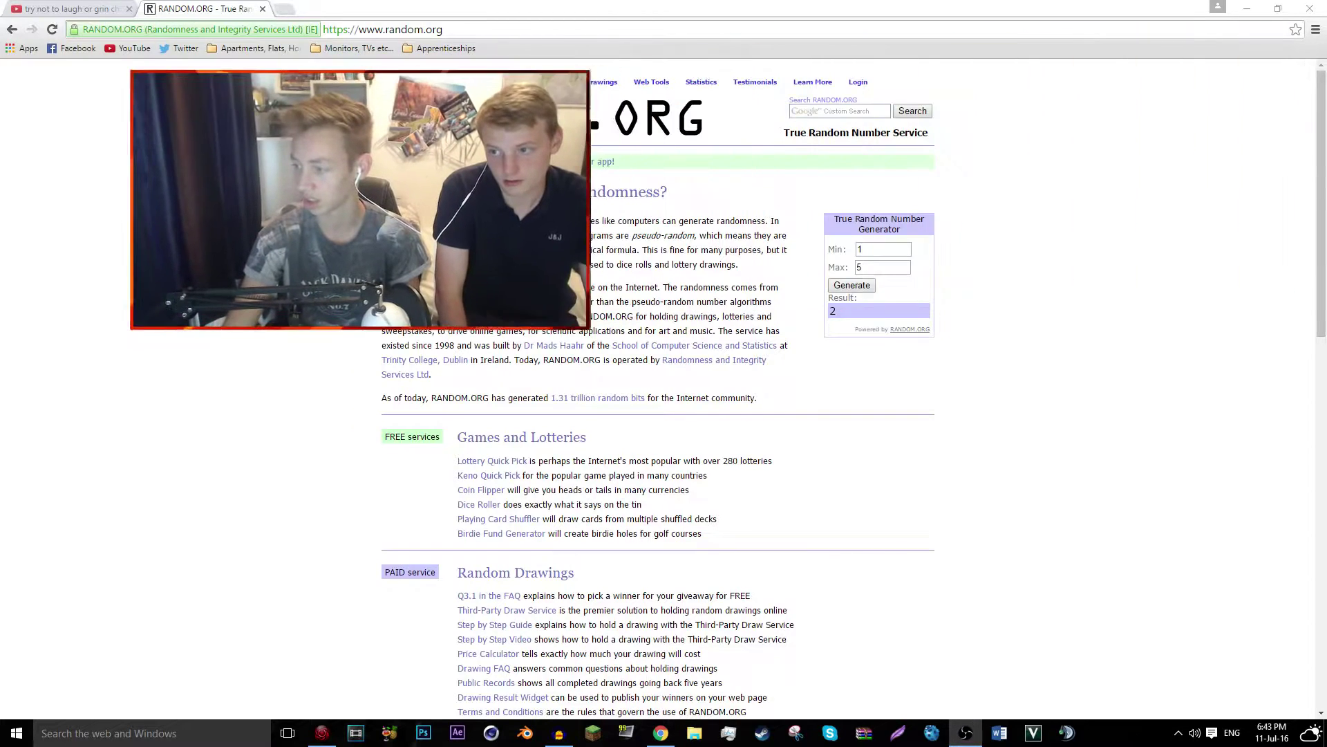
left_click(856, 288)
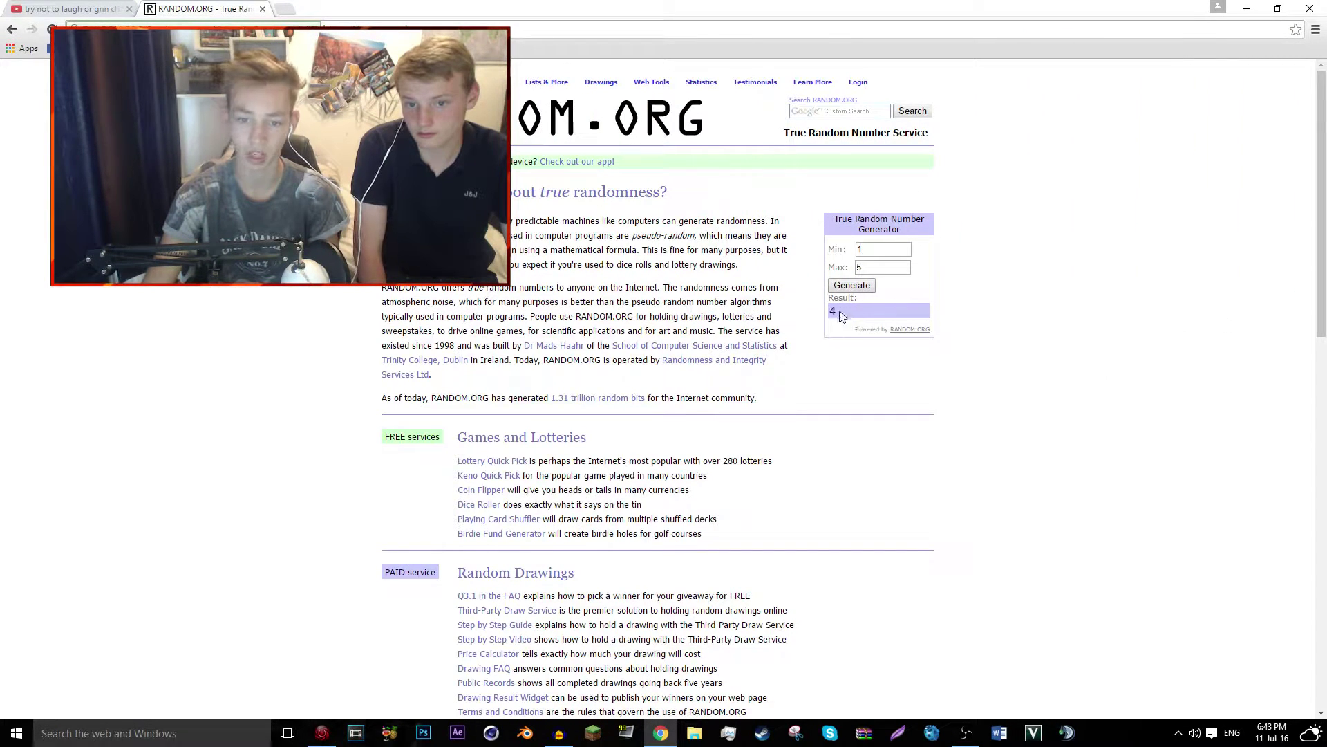
left_click(846, 289)
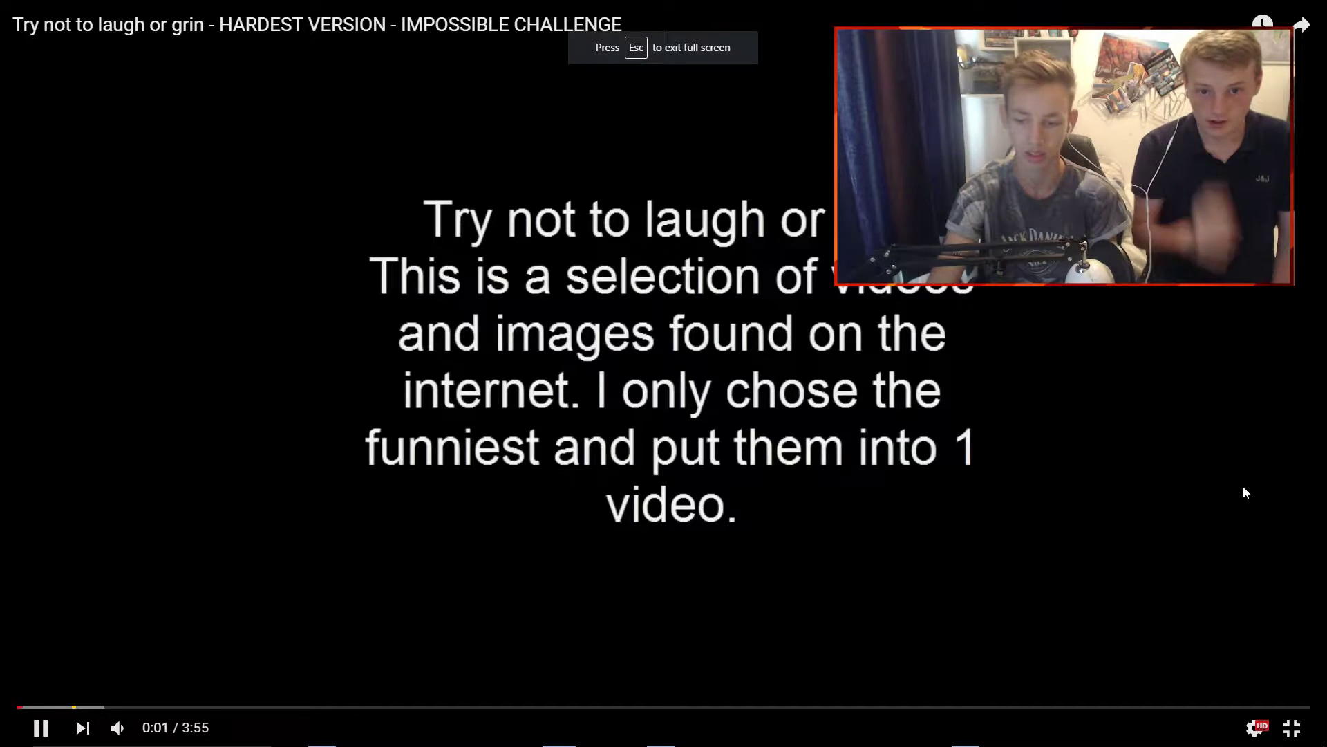
- Pause the HARDEST VERSION video around 1:07 of 3:55 on its regular watch page
left_click(916, 412)
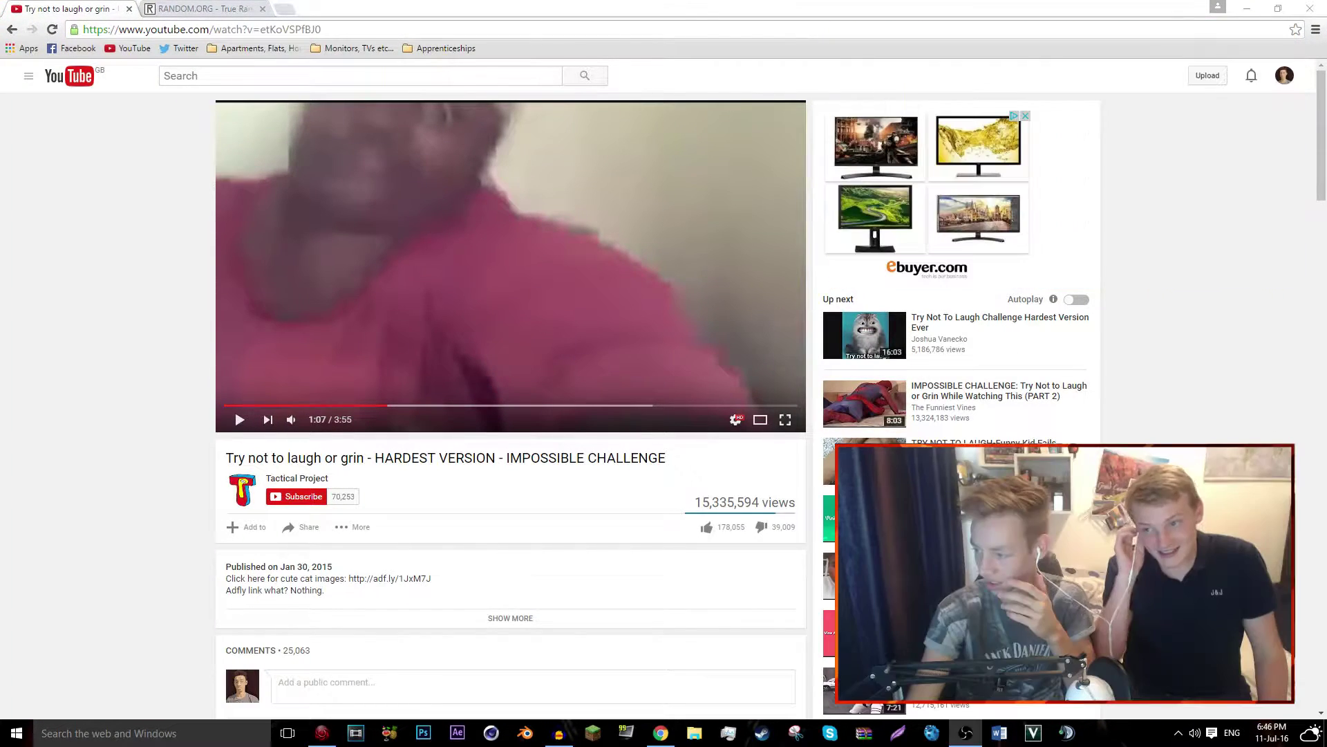
- Return to RANDOM.ORG and generate a 1-to-5 penalty number, getting 5
left_click(197, 9)
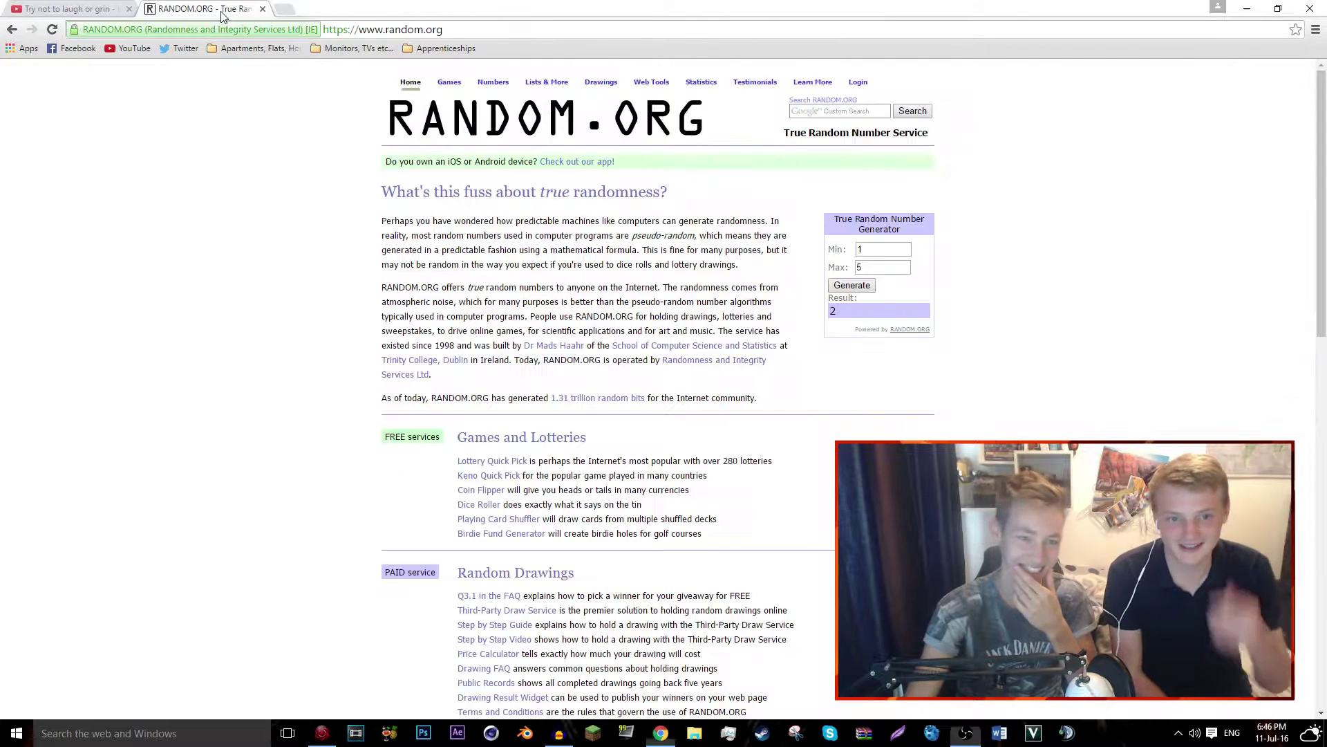
left_click(861, 293)
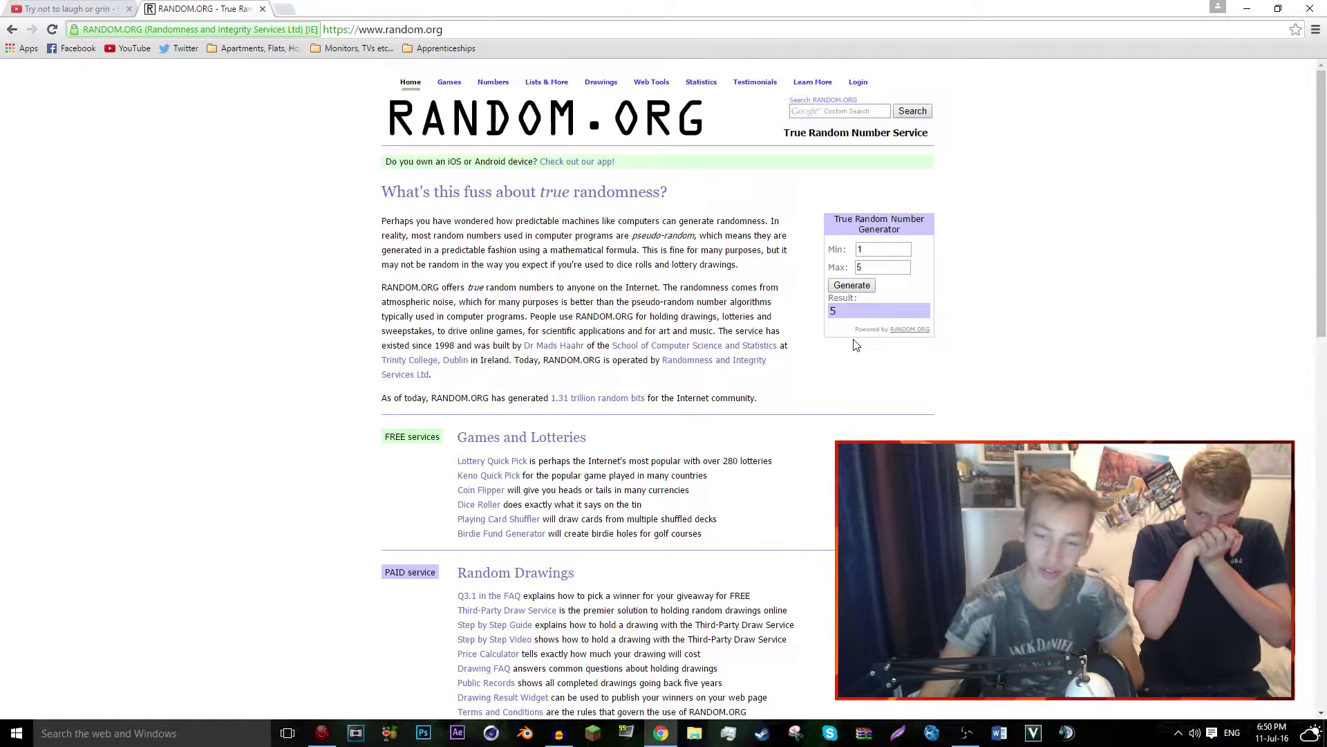
- Generate two more 1-to-5 penalty numbers on RANDOM.ORG, landing on 3
left_click(867, 287)
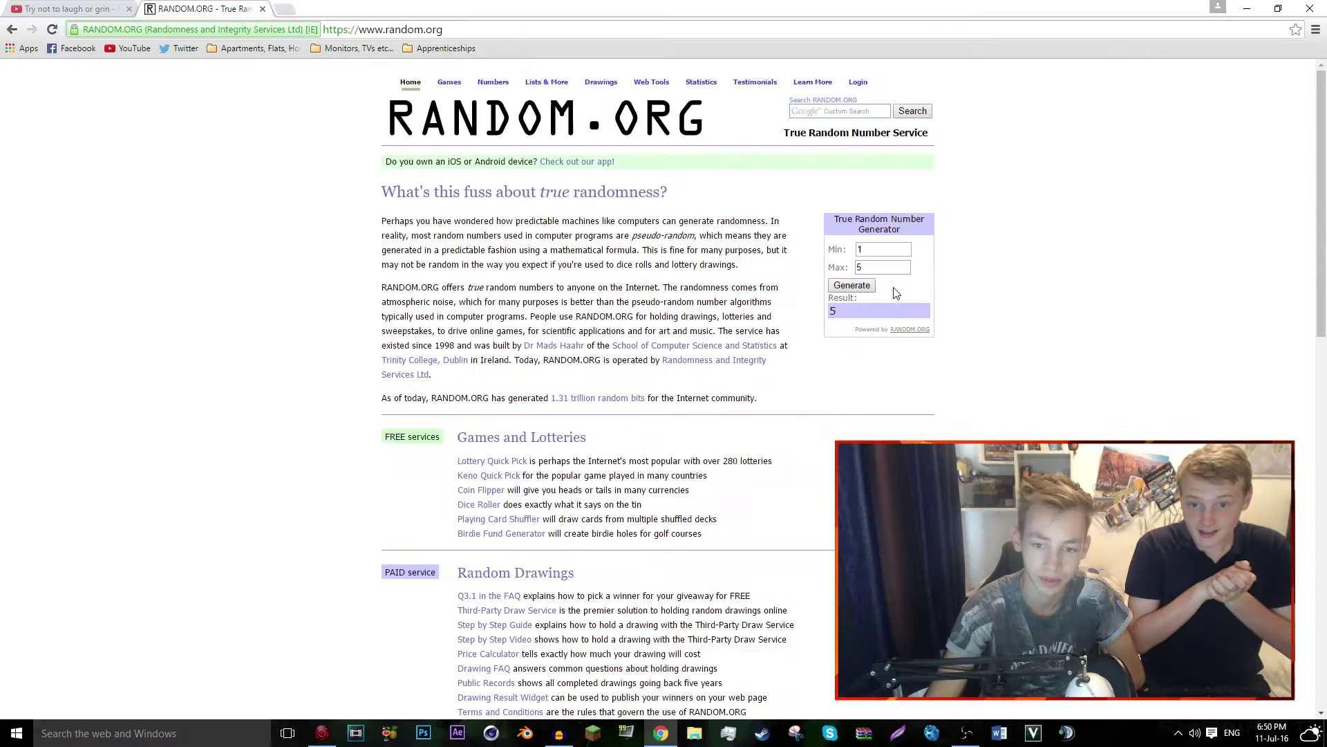
left_click(852, 285)
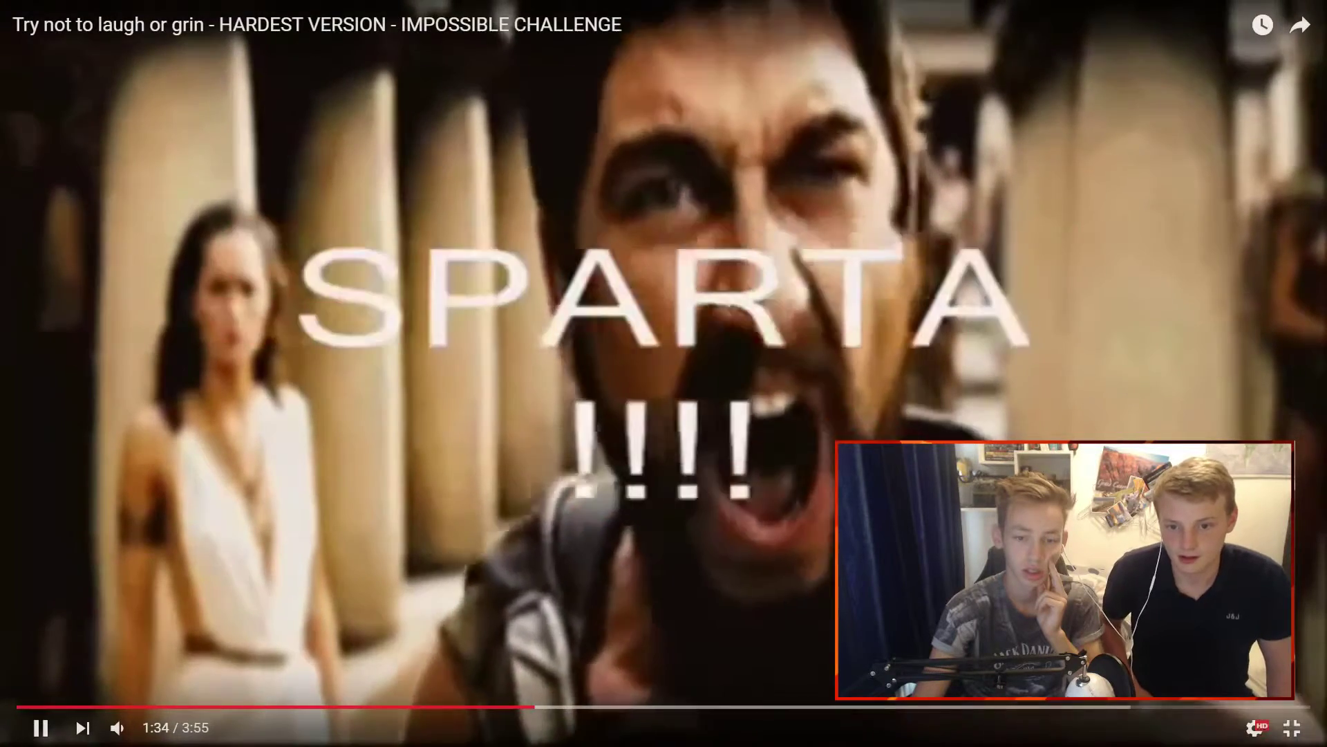
- Go back to the search results and watch the Cool Vines compilation to about 2:03
key("Escape")
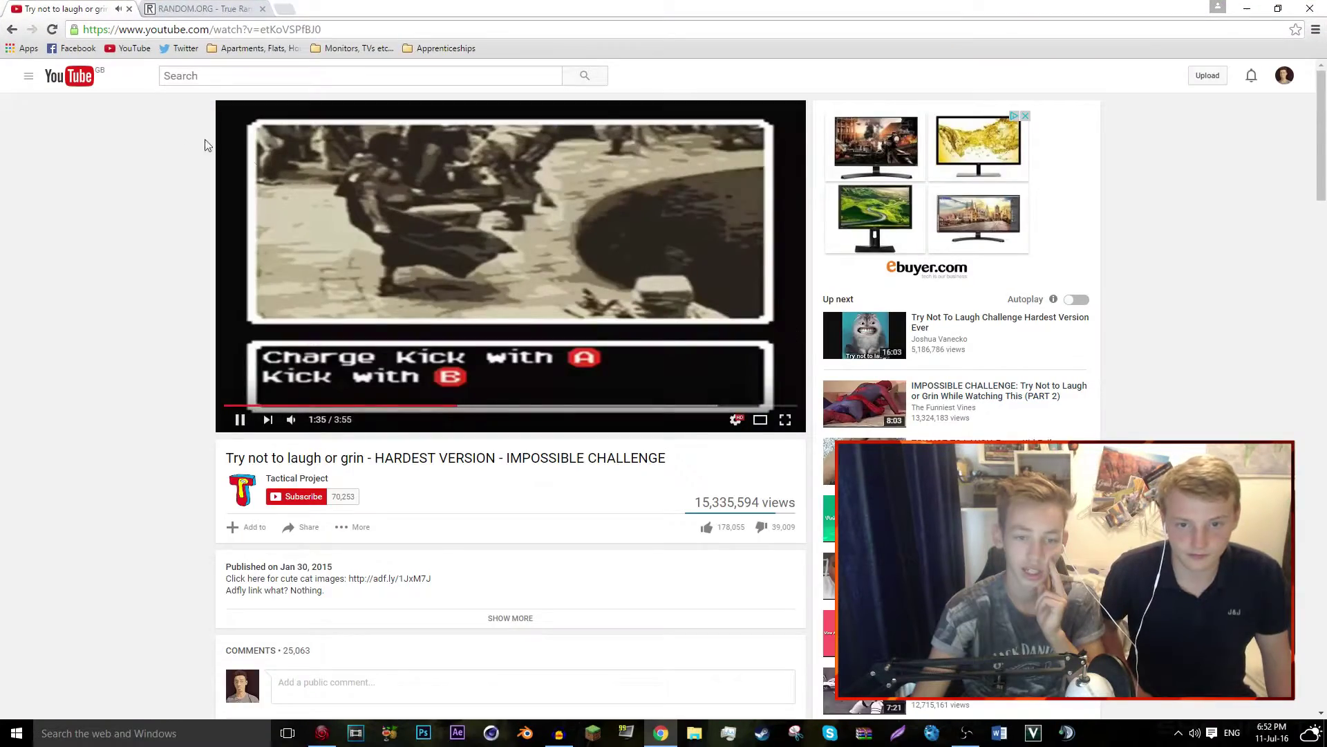
key("alt+Left")
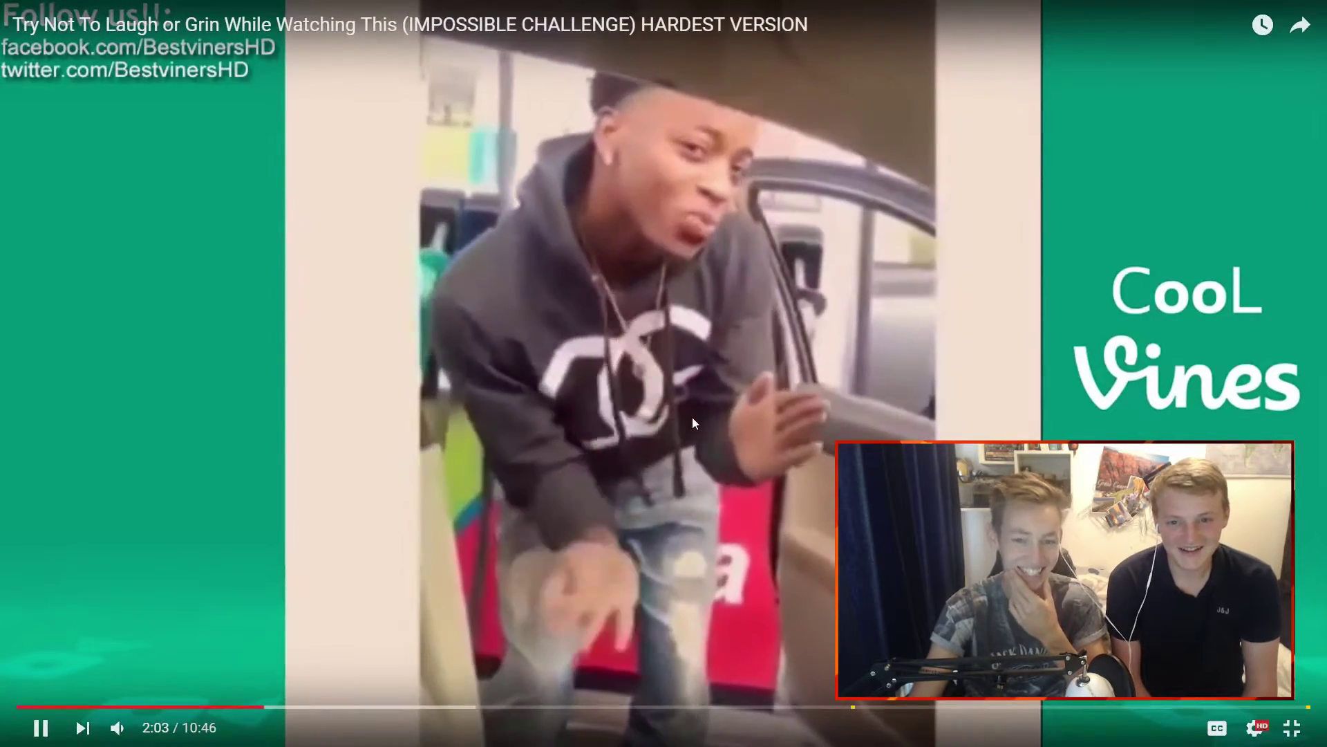
key("Escape")
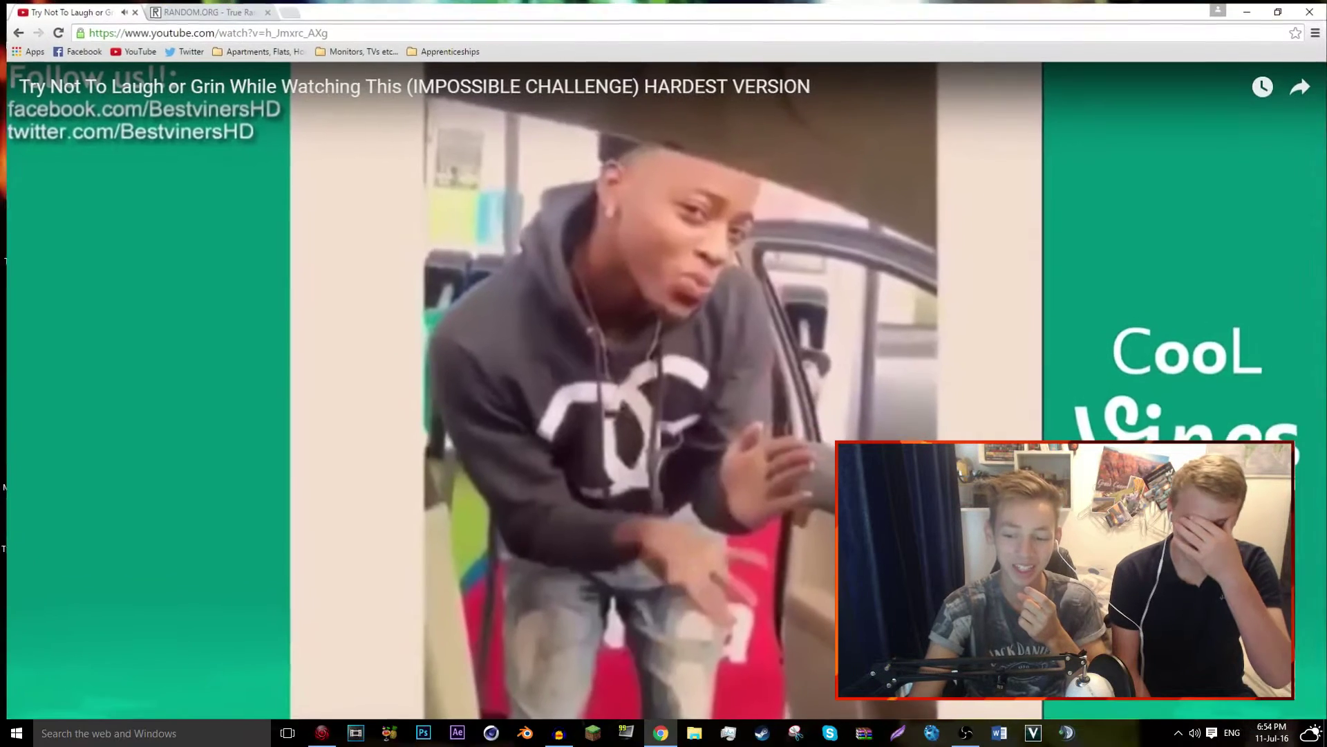
- Draw a 5 from RANDOM.ORG's 1-to-5 generator, then return to the compilation tab
left_click(189, 7)
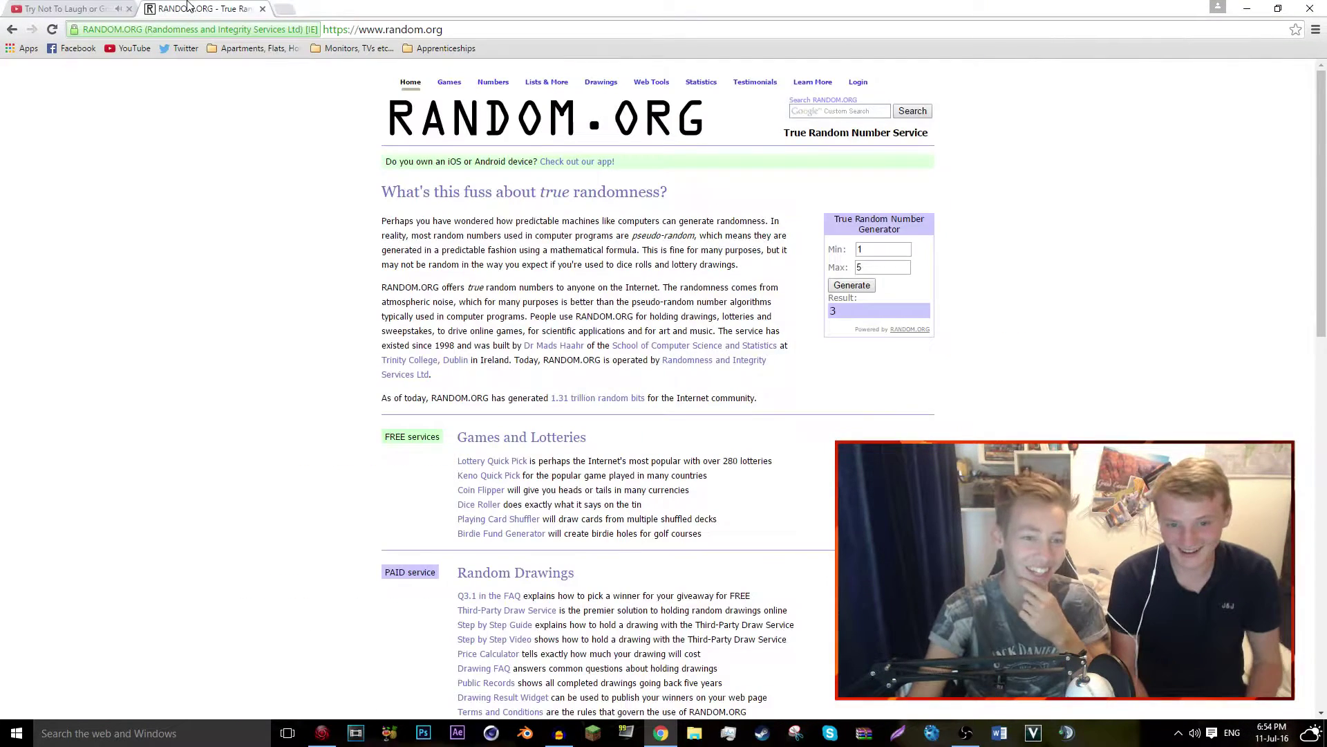
left_click(862, 289)
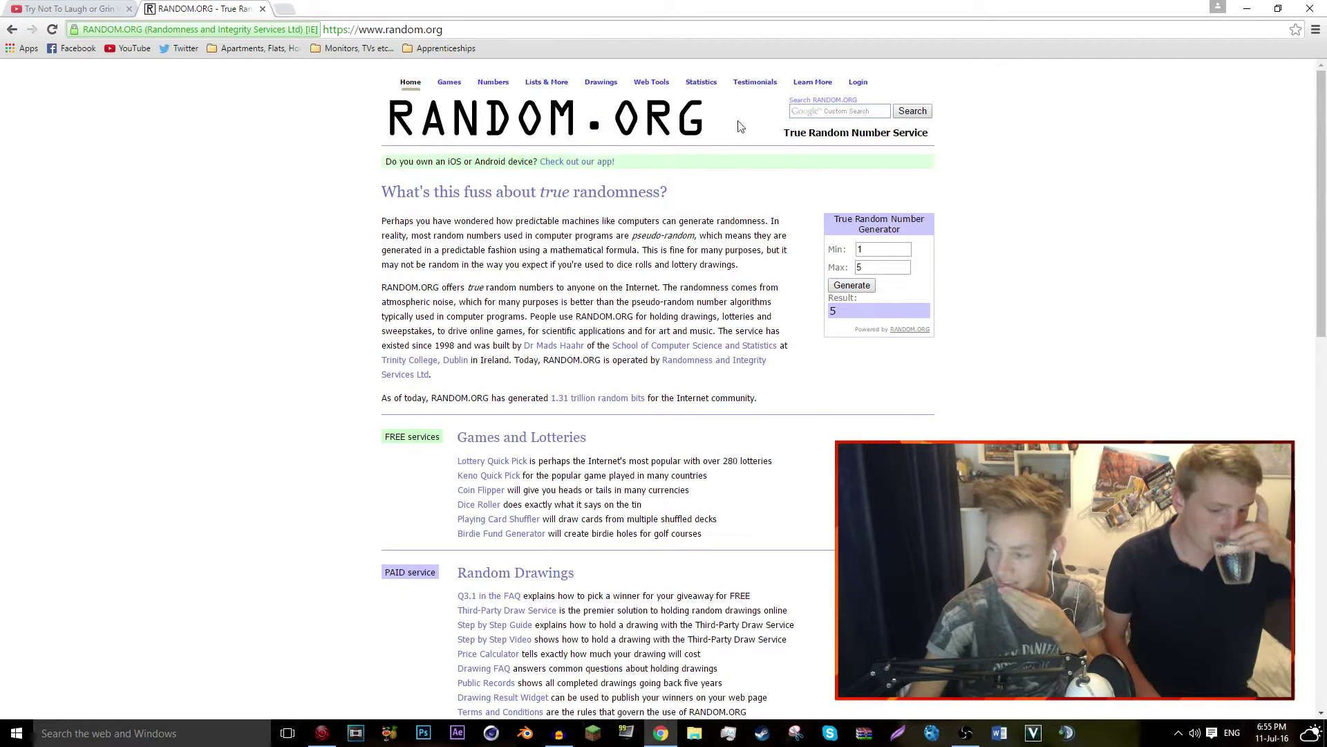
key("ctrl+Tab")
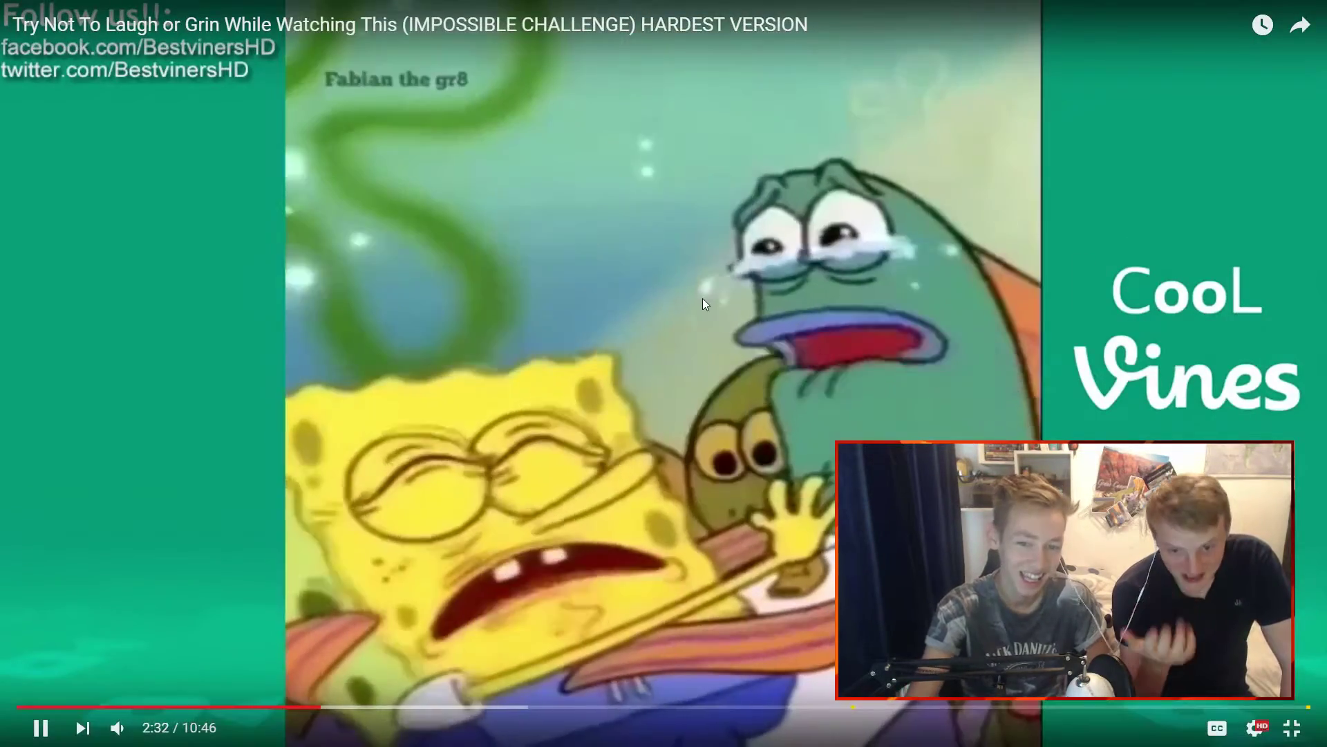
- Pause the Cool Vines compilation at 2:32 and leave full screen
left_click(701, 298)
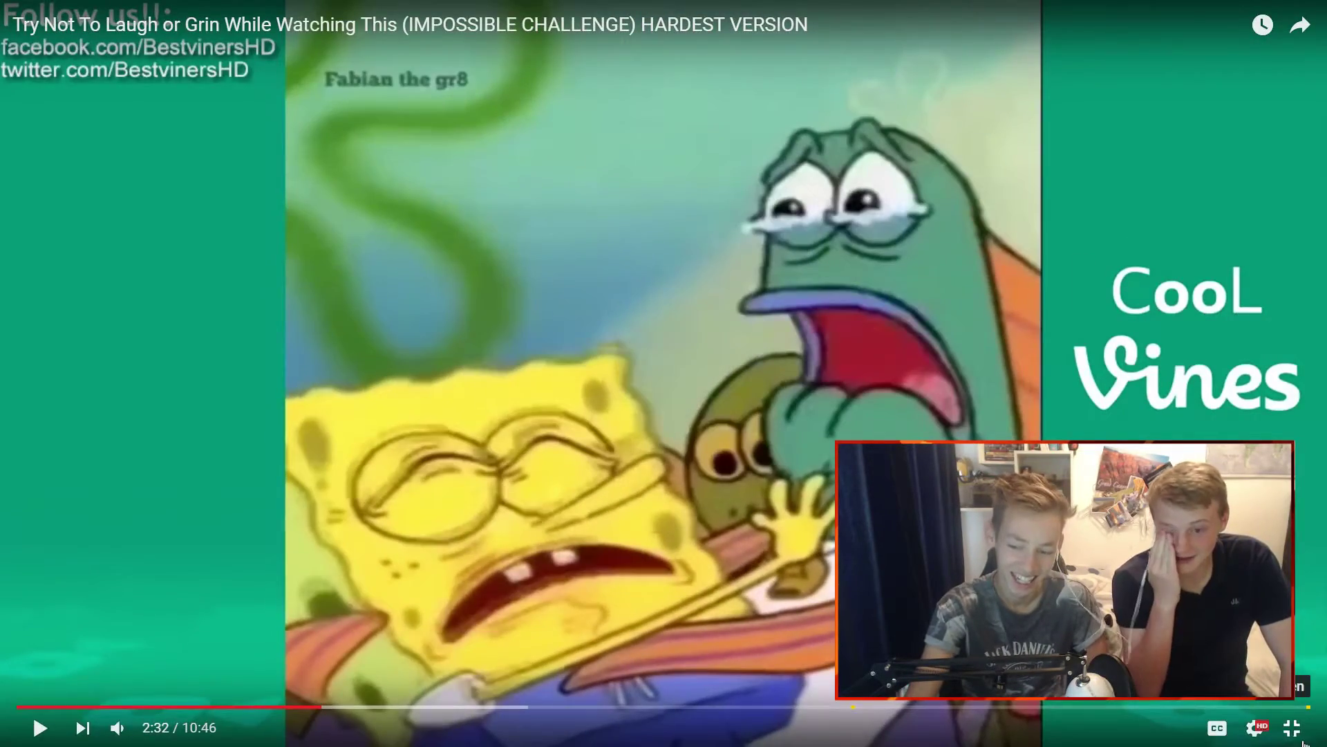
key("Escape")
- Generate a 1-to-5 penalty of 4 on RANDOM.ORG, then return to the compilation
left_click(202, 8)
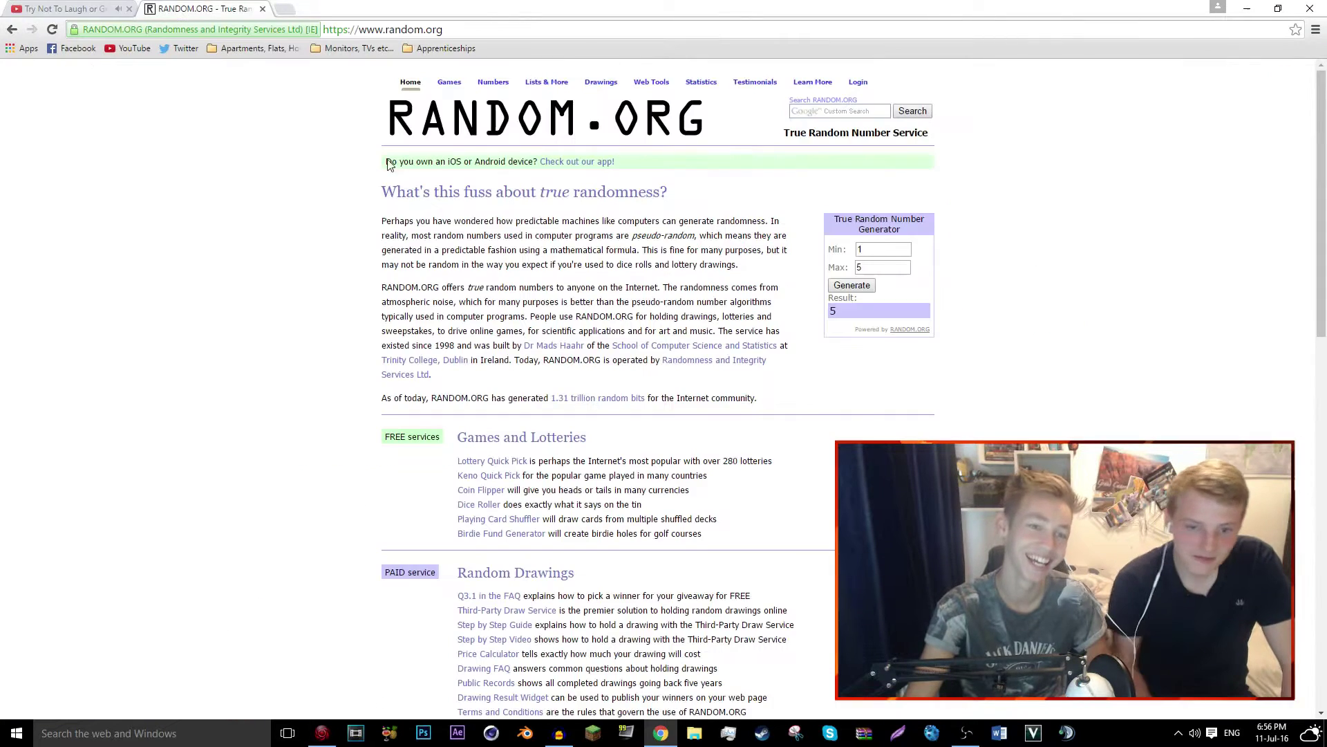
left_click(861, 290)
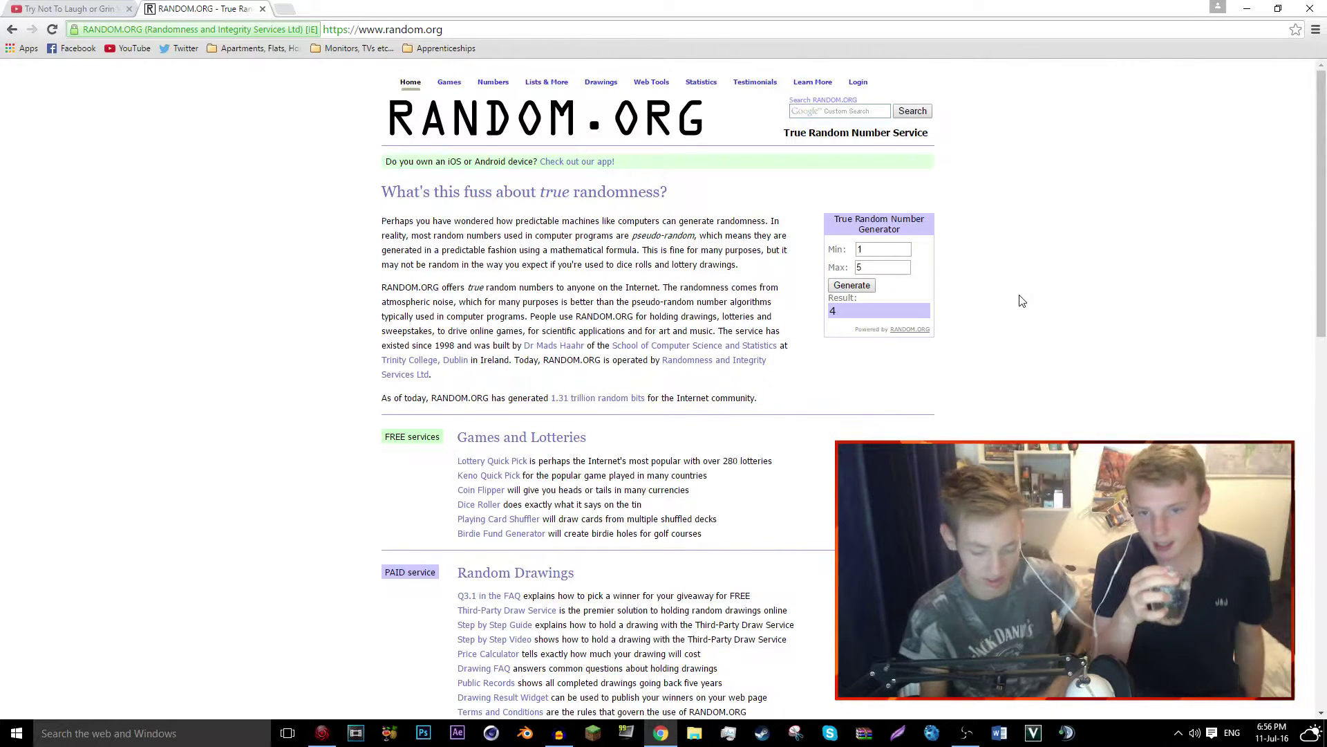
left_click(86, 8)
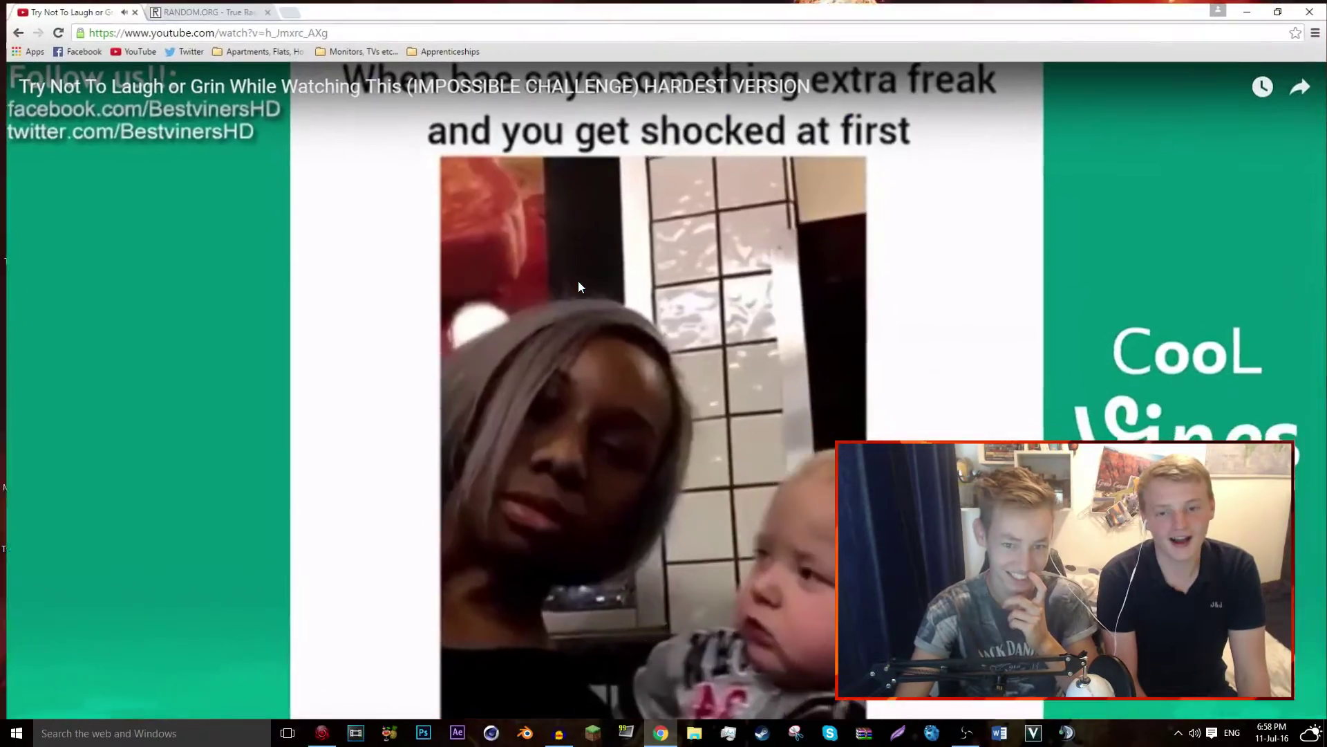
- Pause the Cool Vines video at about 3:48 of 10:46 after a laugh
left_click(538, 262)
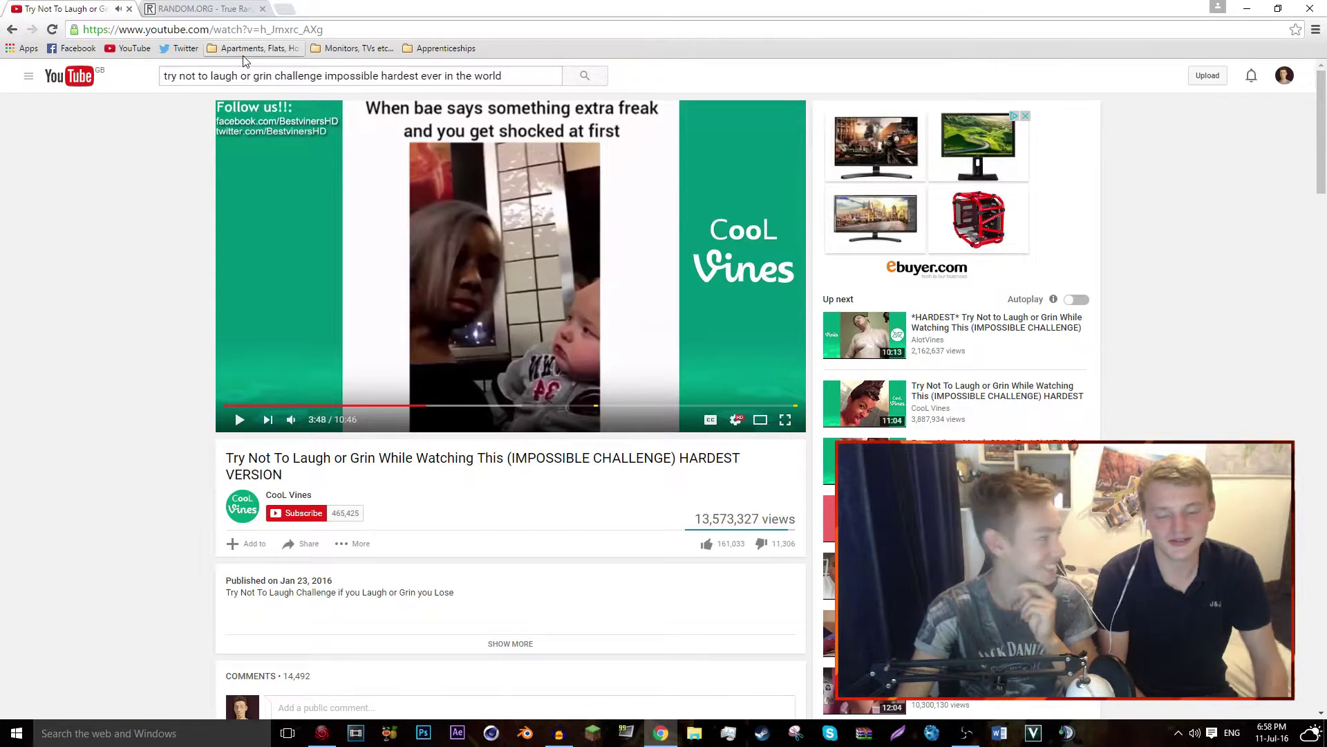
- Draw a 1-to-5 penalty number, getting 2, then return to the compilation paused at 3:48
left_click(207, 8)
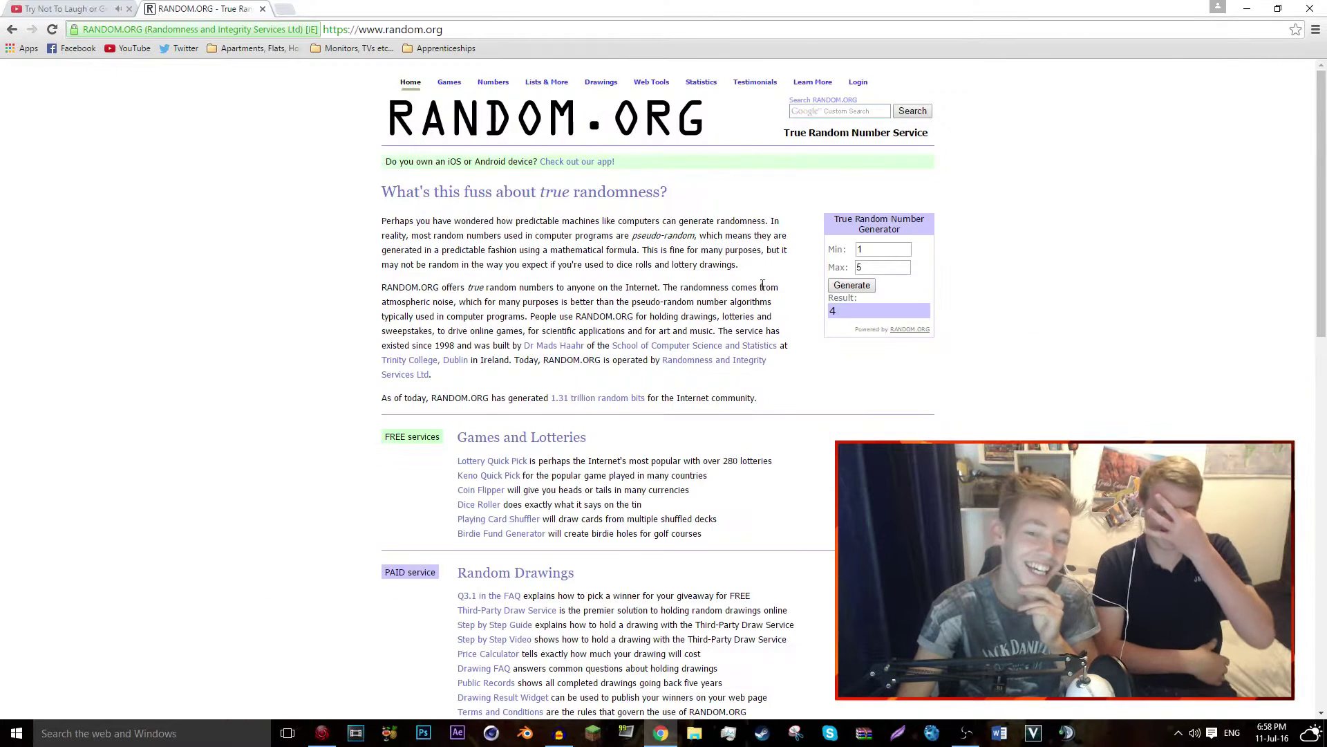
left_click(867, 287)
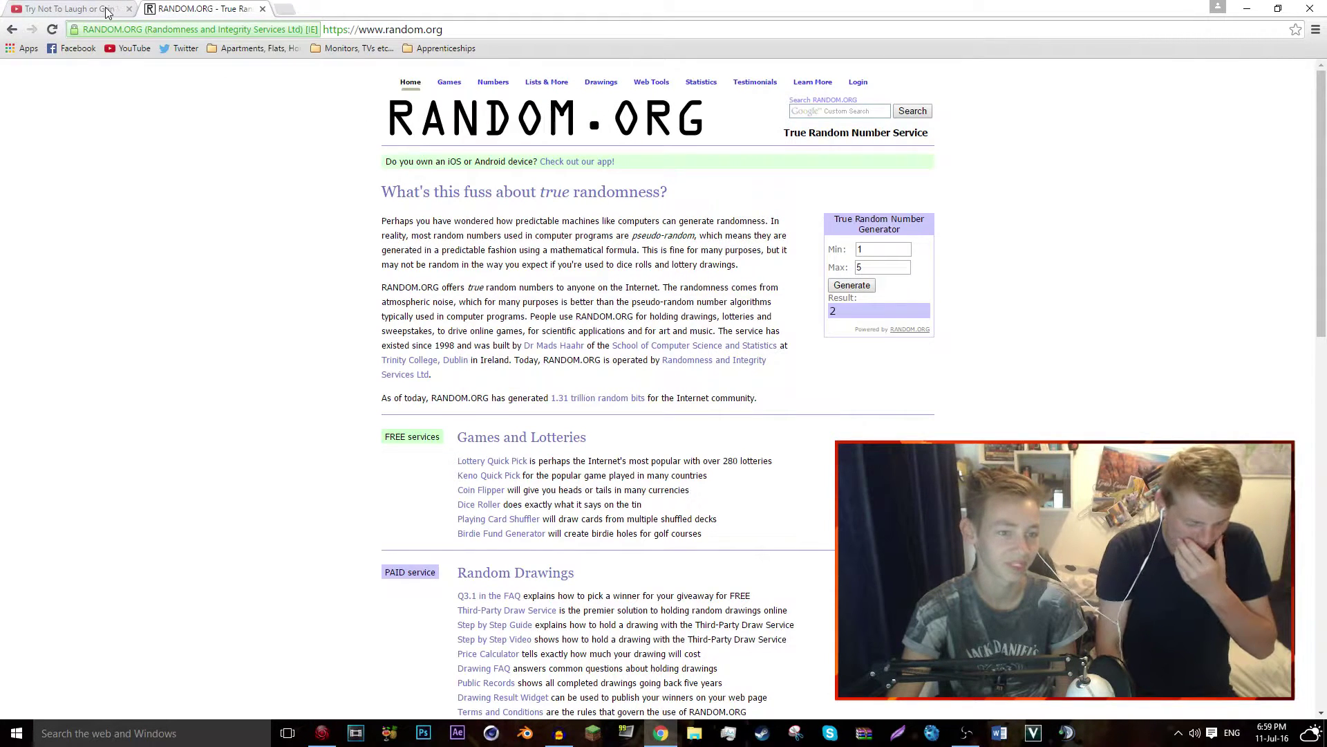
left_click(106, 13)
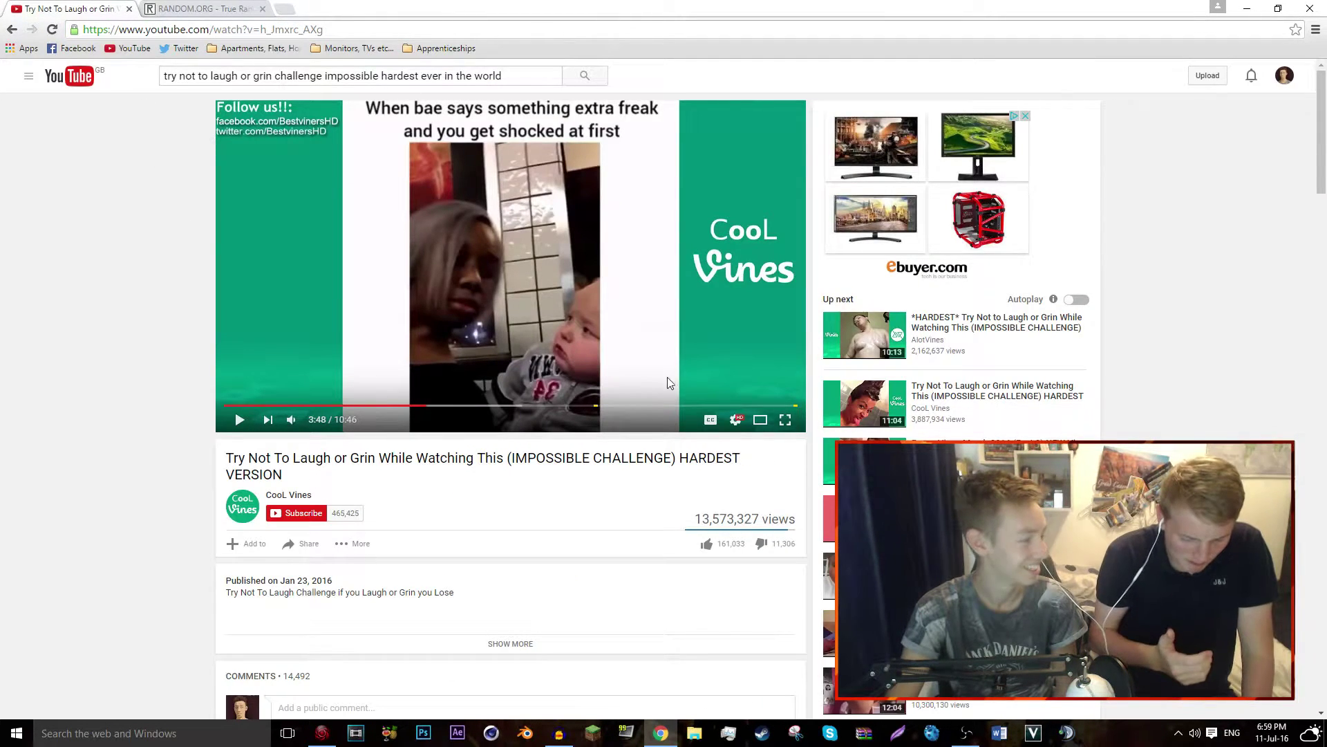
- Play the Cool Vines compilation full screen, pausing it around 6:37 after a laugh
left_click(789, 430)
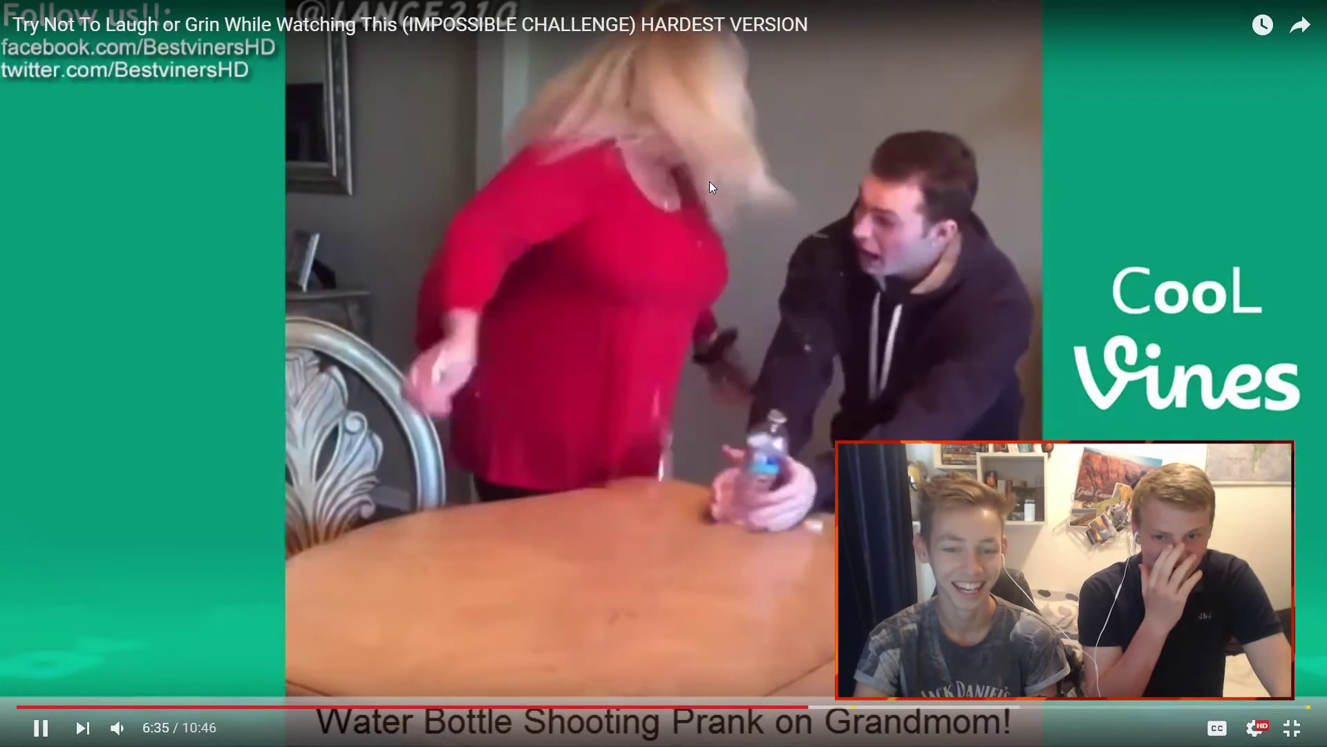
left_click(712, 211)
- Exit full screen and go to the RANDOM.ORG 1-to-5 generator, where the penalty draw is 4
key("Escape")
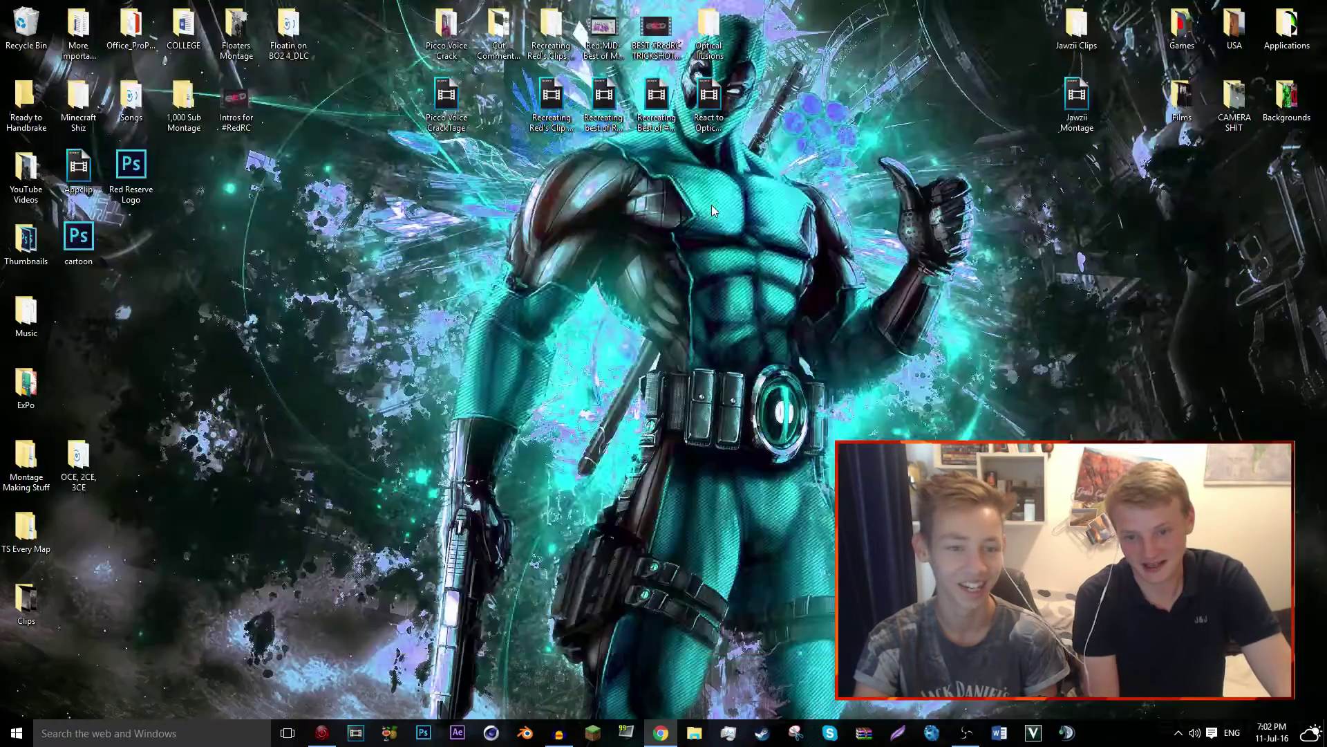
left_click(152, 9)
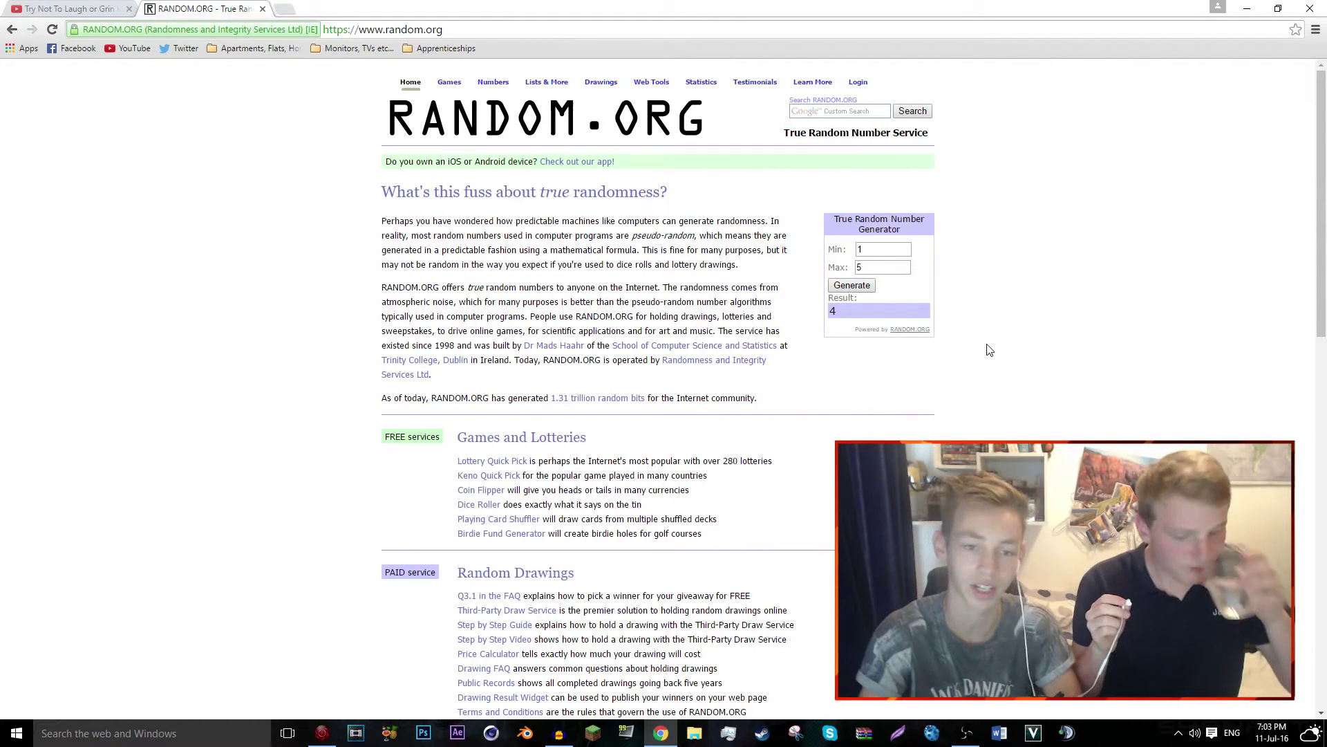
- Watch more of the compilation full screen, then go to the generator, which draws 1
key("ctrl+Tab")
left_click(787, 421)
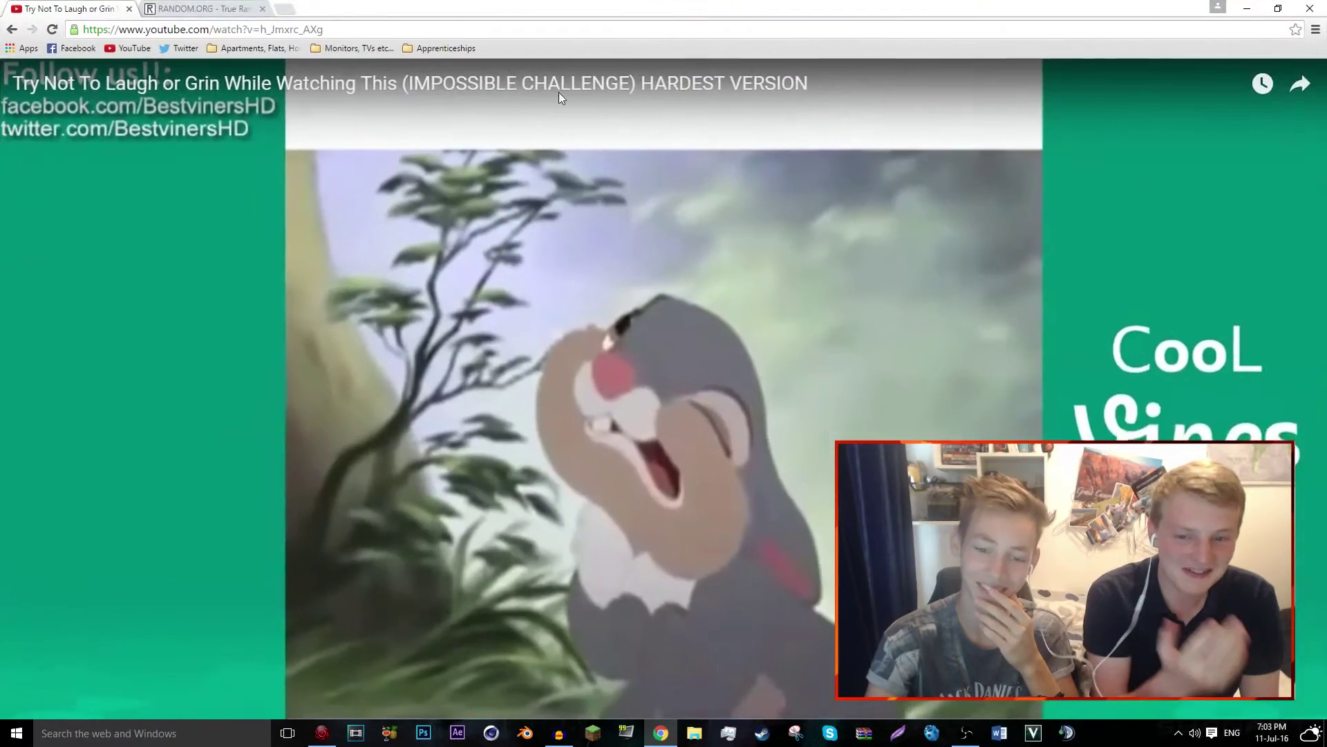
key("ctrl+Tab")
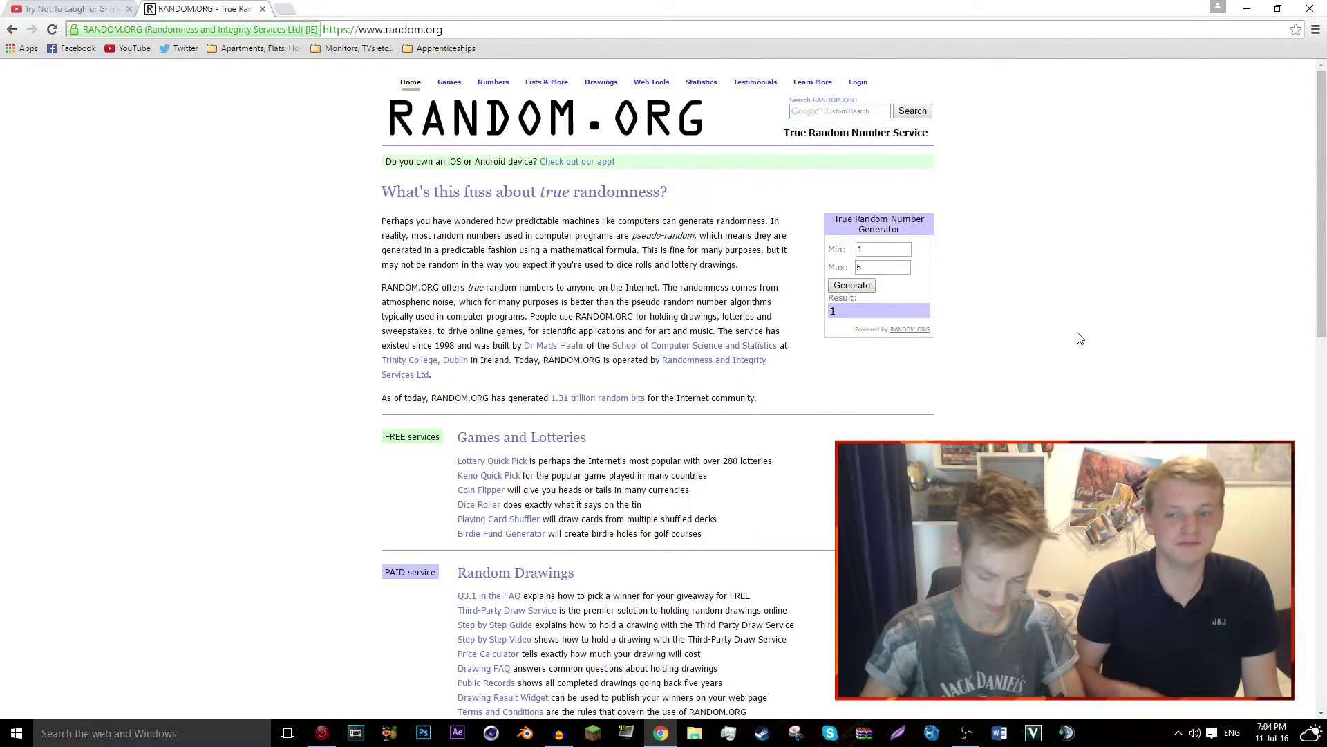
- Return to the Cool Vines compilation, playing full screen at about 9:45 of 10:46
left_click(31, 12)
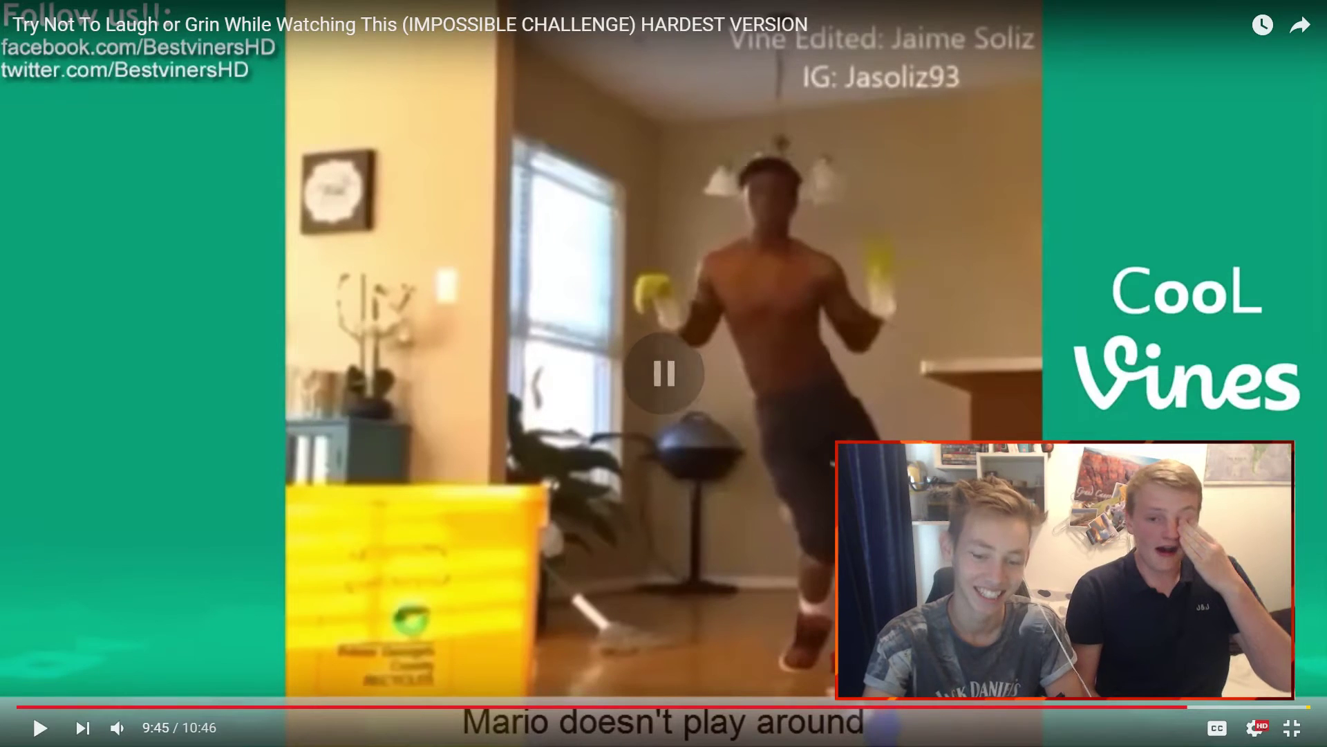
- Exit full screen on the compilation; the next 1-to-5 penalty draw shows 3
left_click(1291, 728)
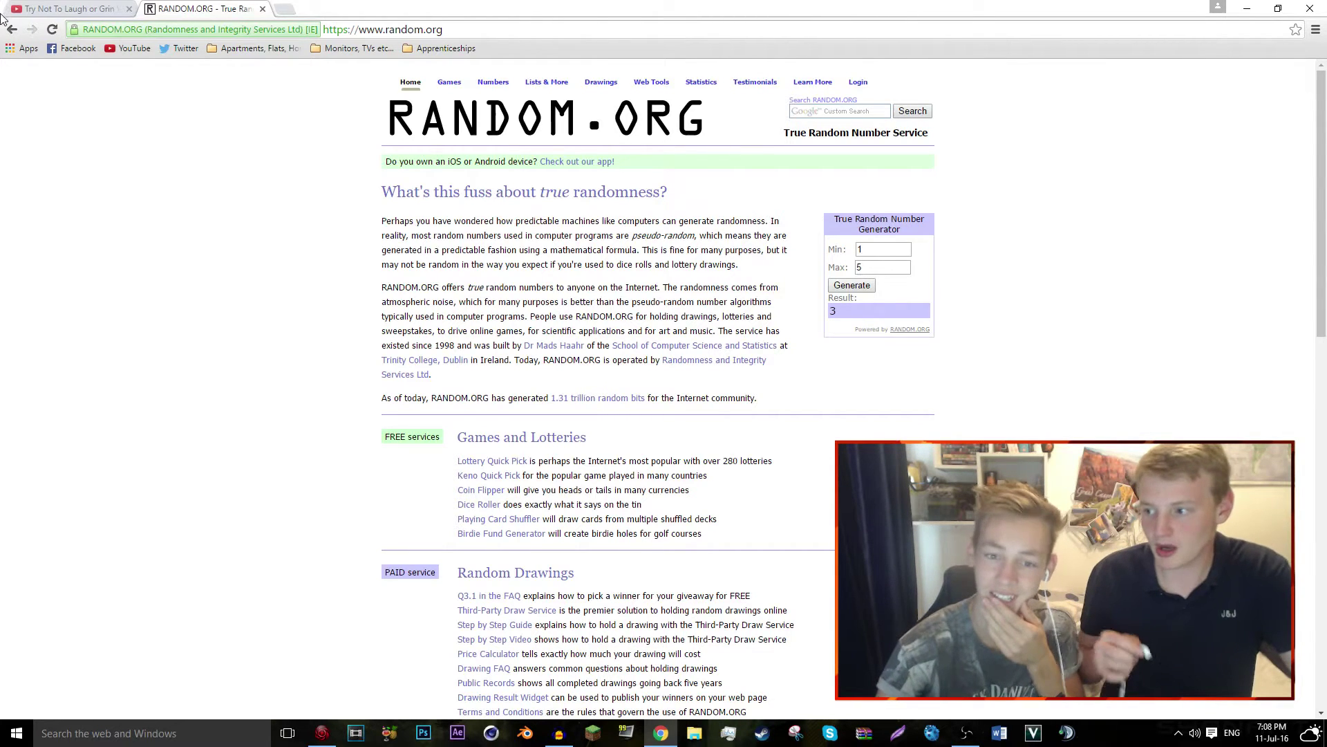
- Play the compilation through to its 10:46 end, then exit full screen to the watch page
key("ctrl+Tab")
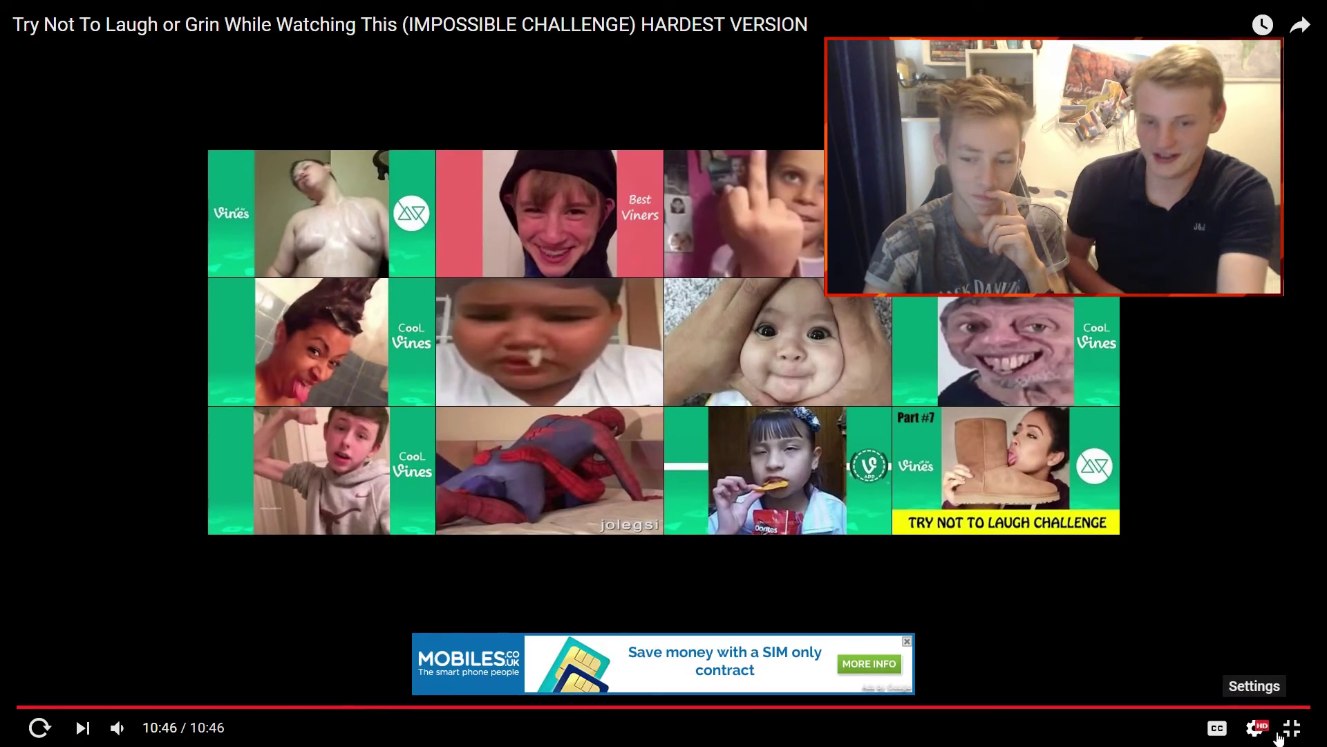
left_click(1286, 730)
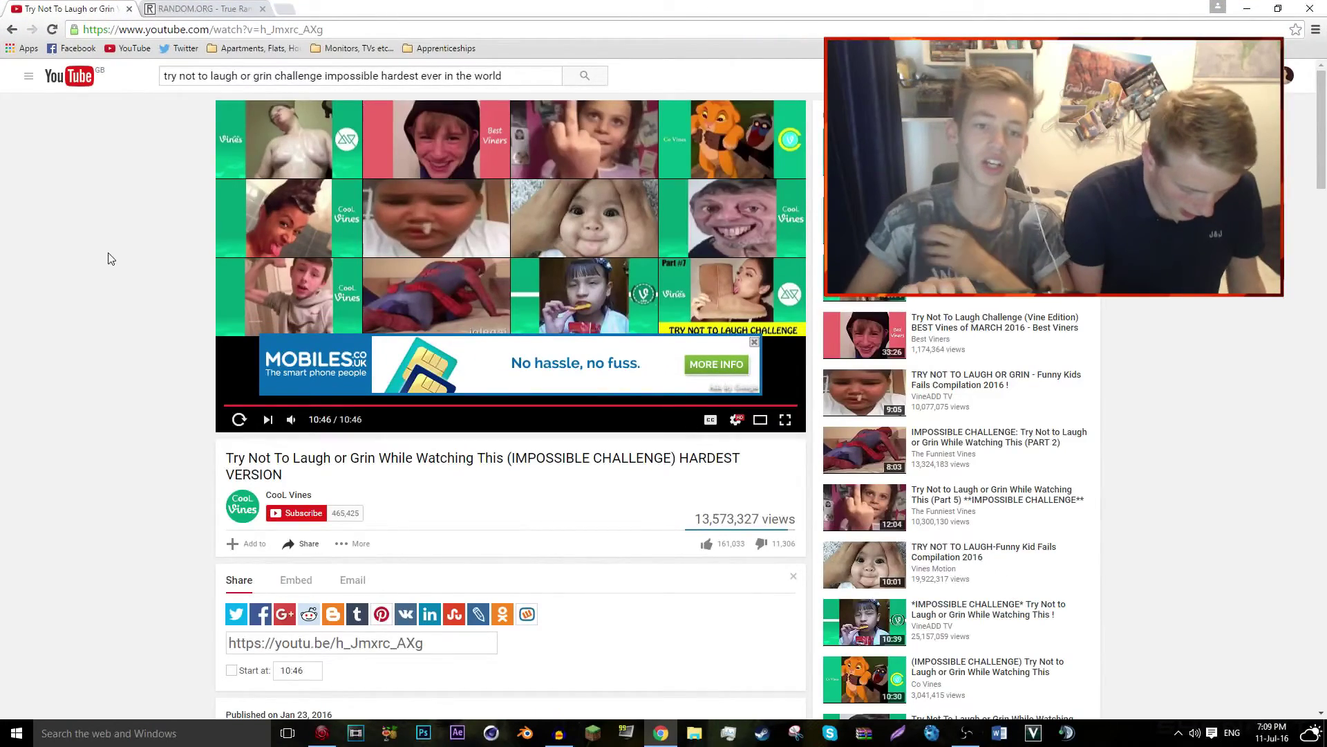